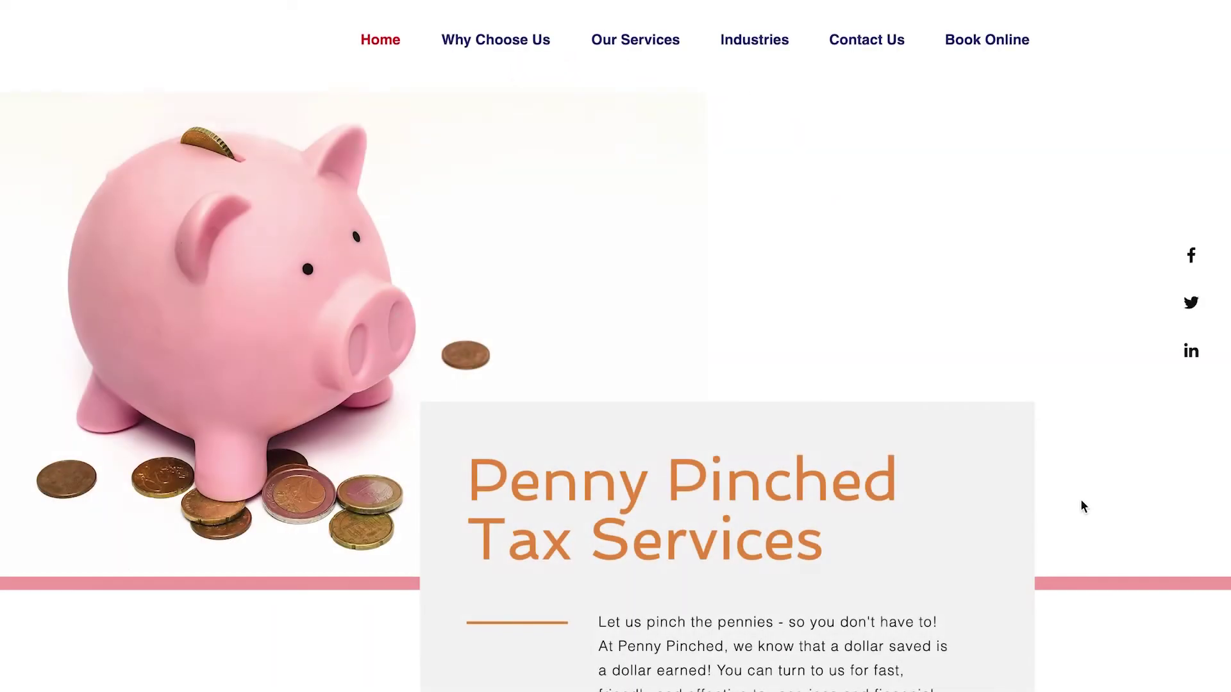
Scroll down the Online Booking Options settings page.
{"action": "scroll", "coordinate": [1081, 502], "scroll_direction": "down", "scroll_amount": 10}
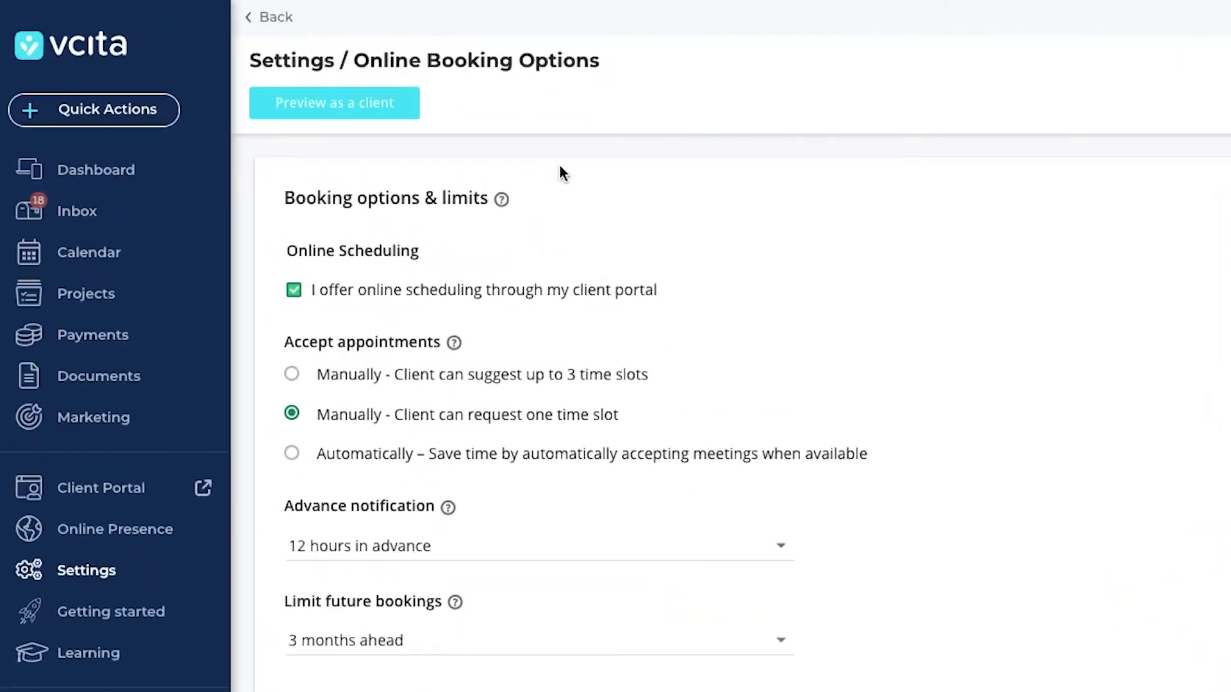
Open the client preview showing Tax Services, Financial Advising and Enterprise Services.
{"action": "left_click", "coordinate": [341, 104]}
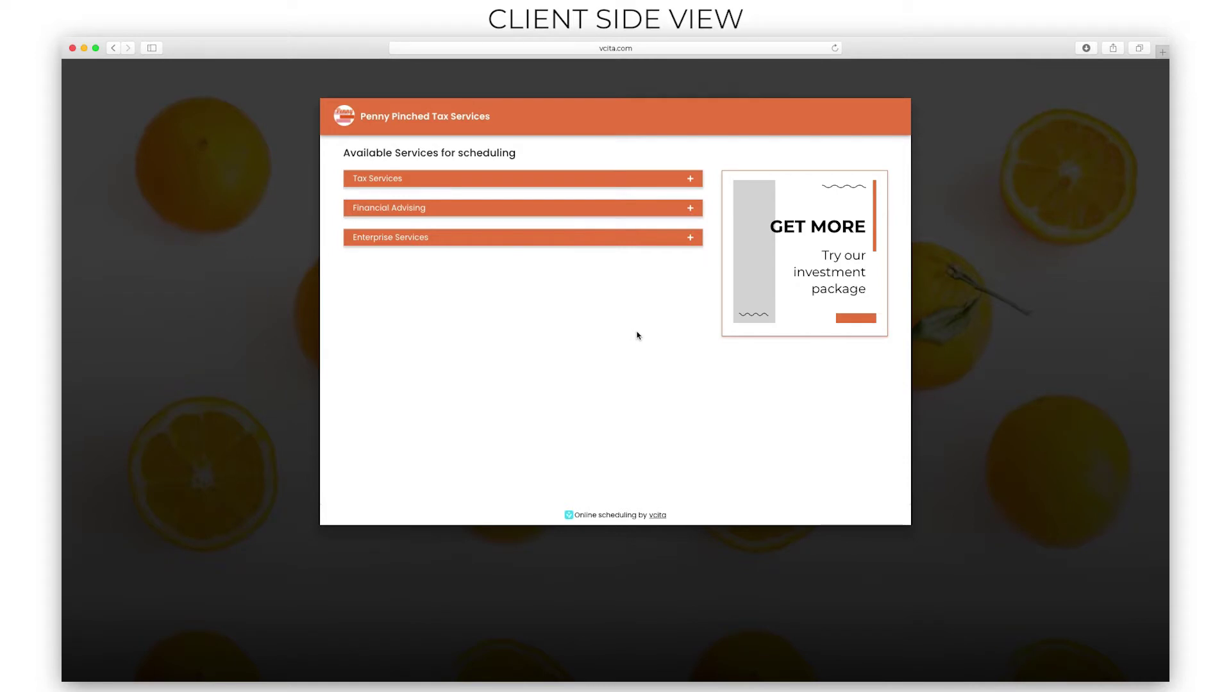
Pick In-office tax preparation with the first provider on Wed, March 31 at 2:00 PM.
{"action": "left_click", "coordinate": [569, 183]}
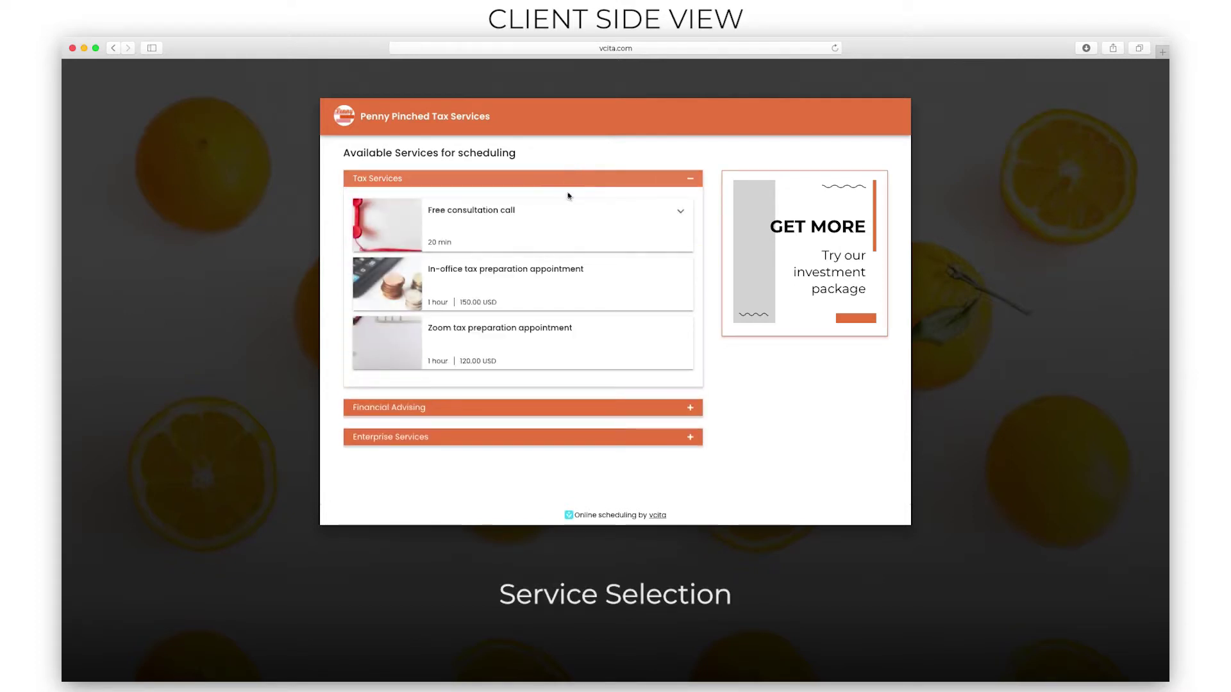
{"action": "left_click", "coordinate": [561, 282]}
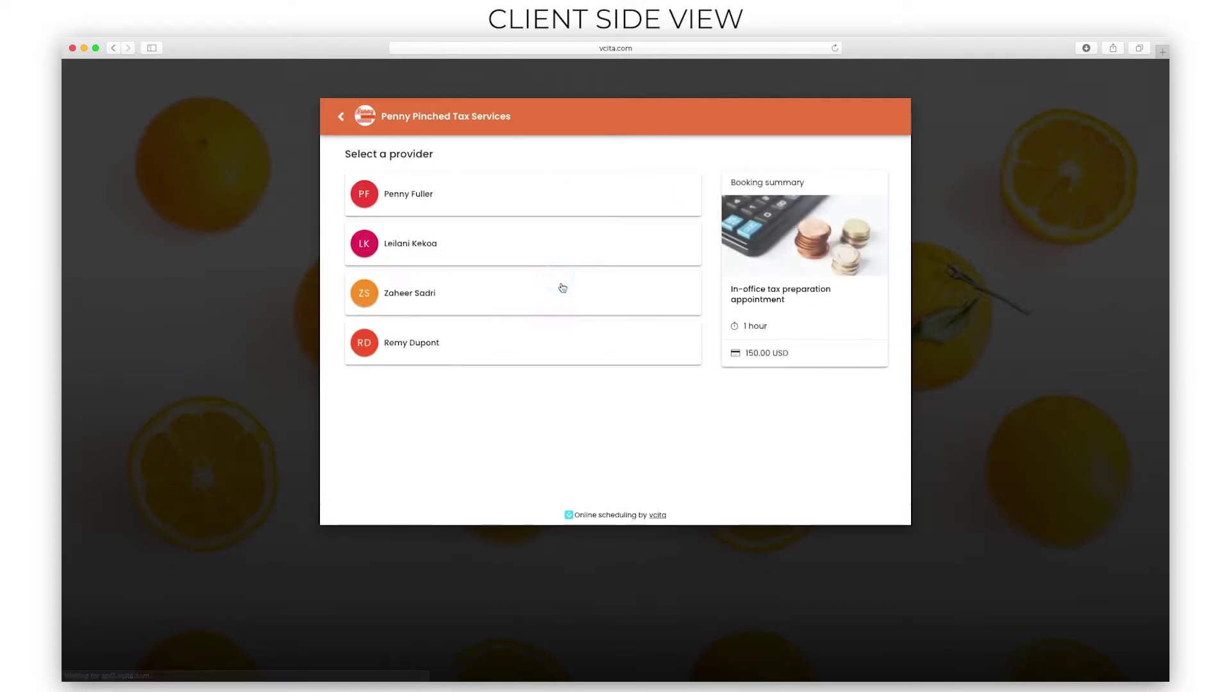
{"action": "left_click", "coordinate": [487, 192]}
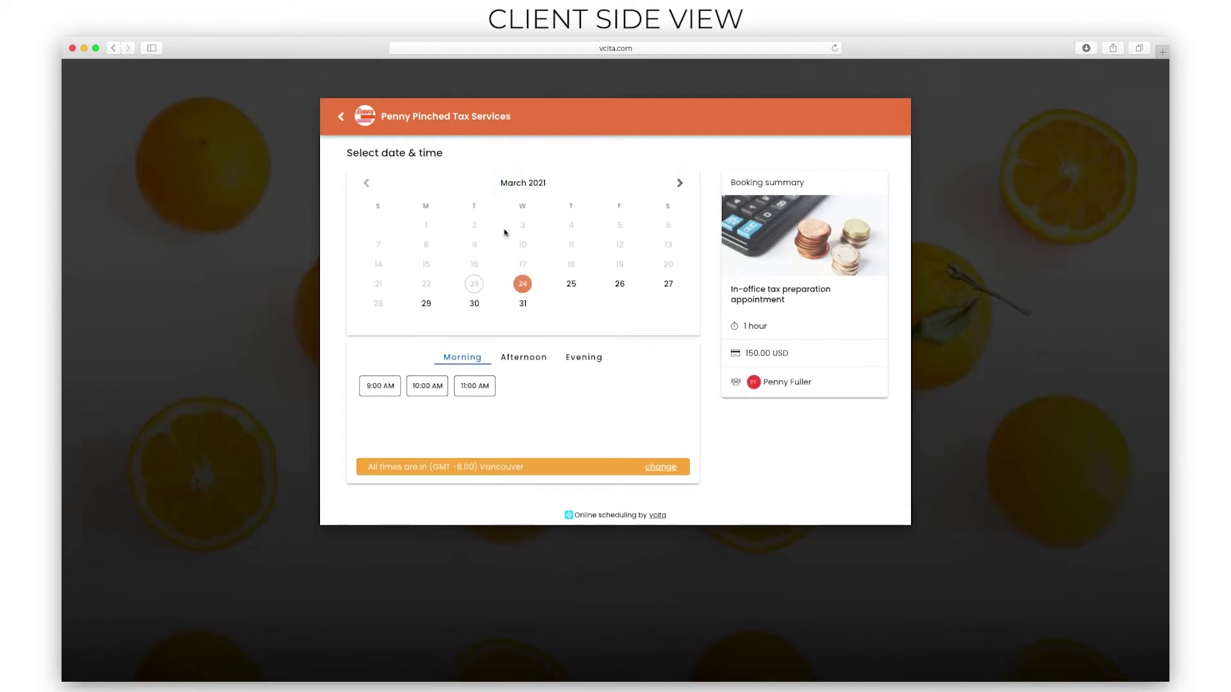
{"action": "left_click", "coordinate": [523, 305]}
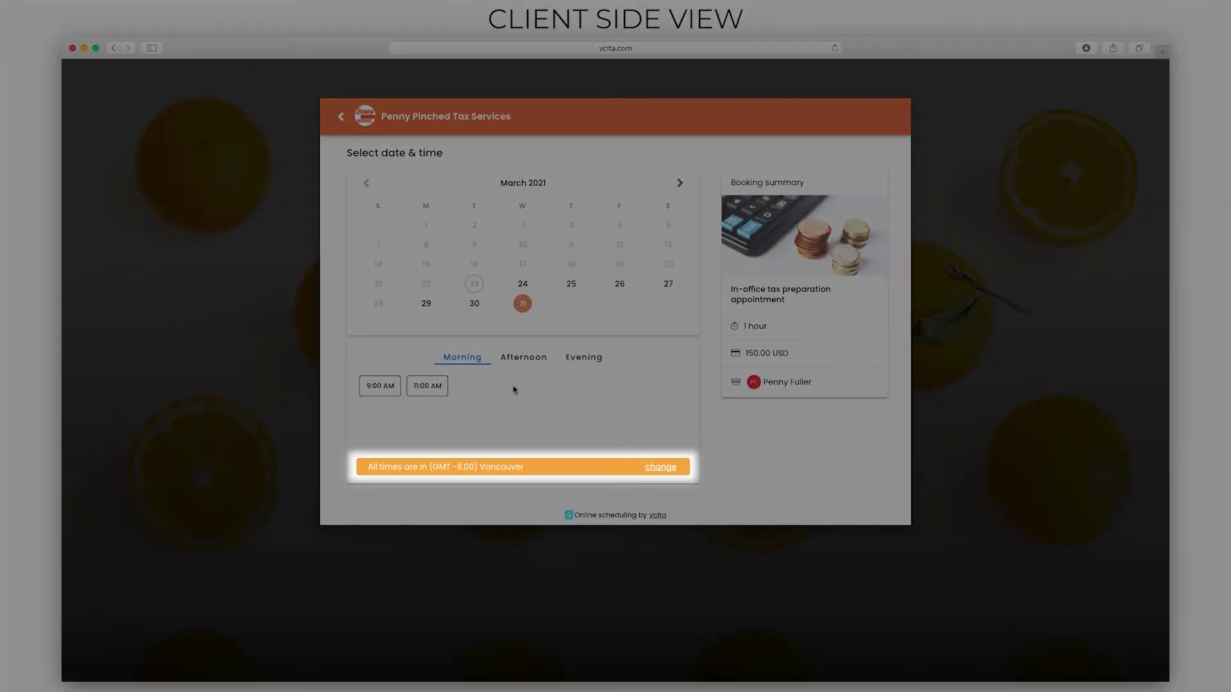
{"action": "left_click", "coordinate": [517, 359]}
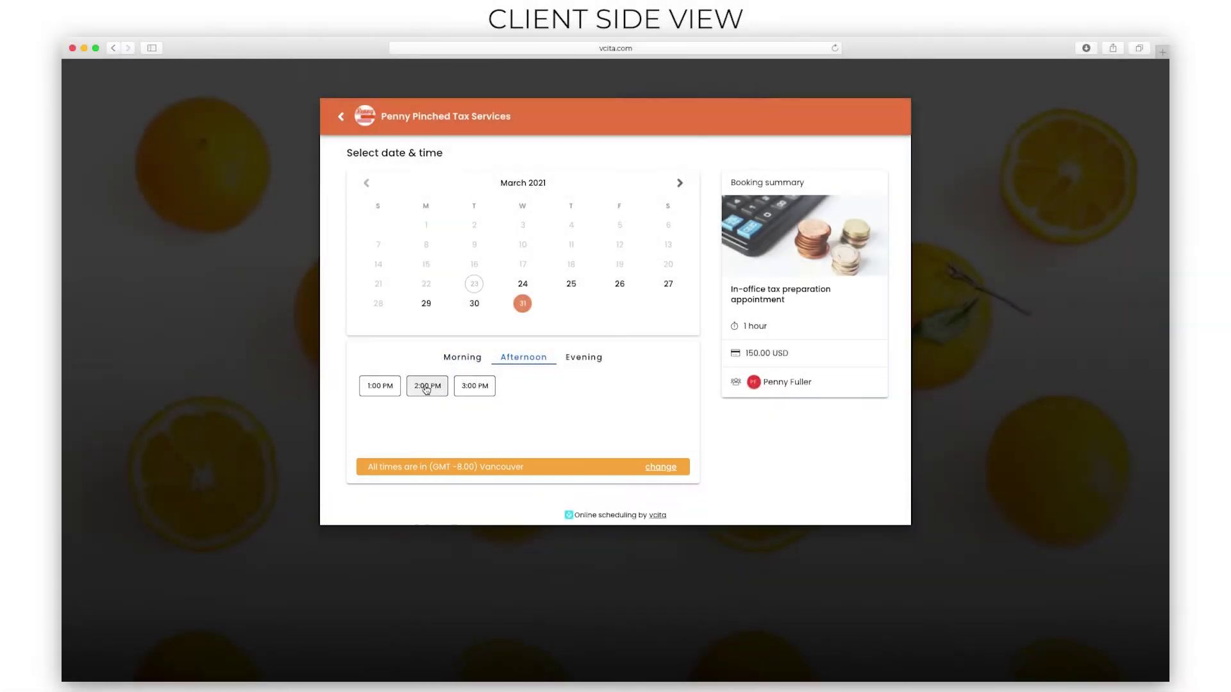
{"action": "left_click", "coordinate": [427, 387]}
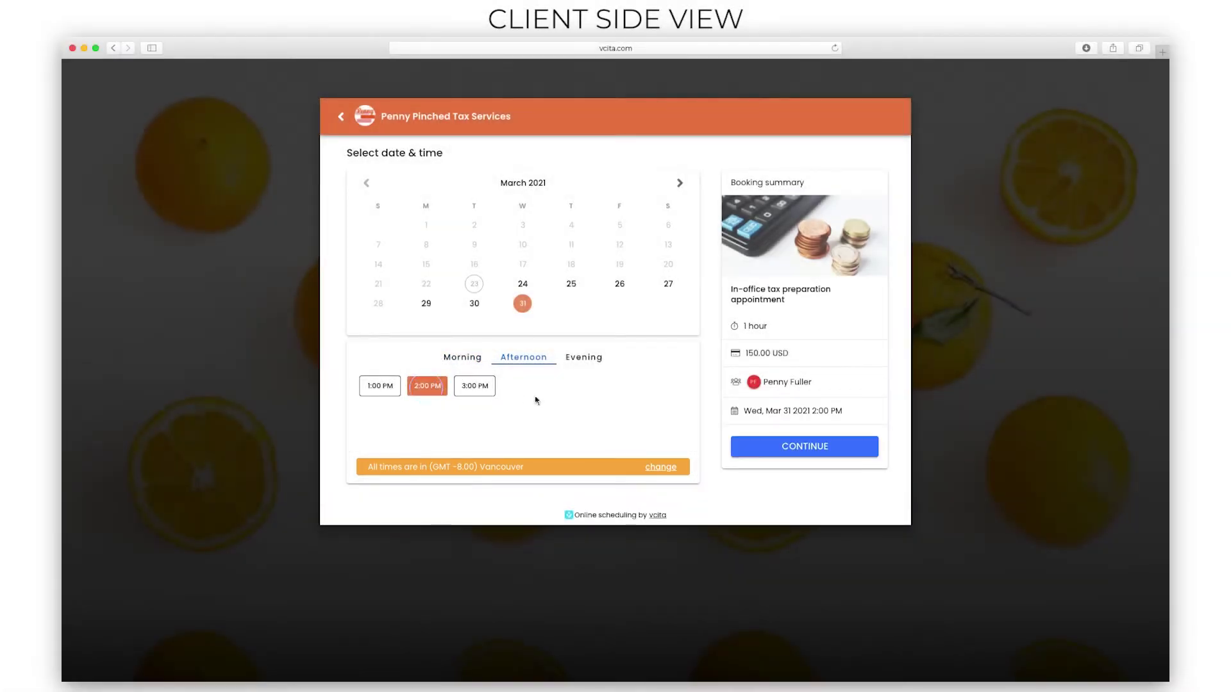
{"action": "left_click", "coordinate": [782, 450]}
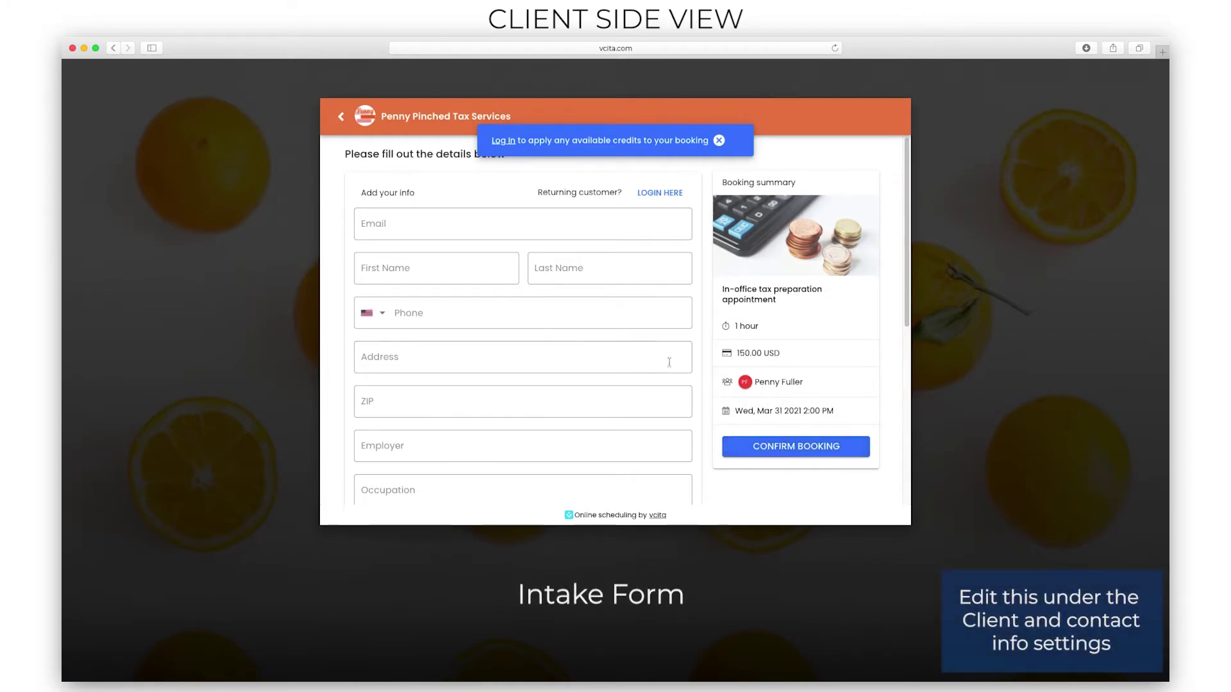
Enter the client's email in the details form and confirm the booking.
{"action": "left_click", "coordinate": [477, 229]}
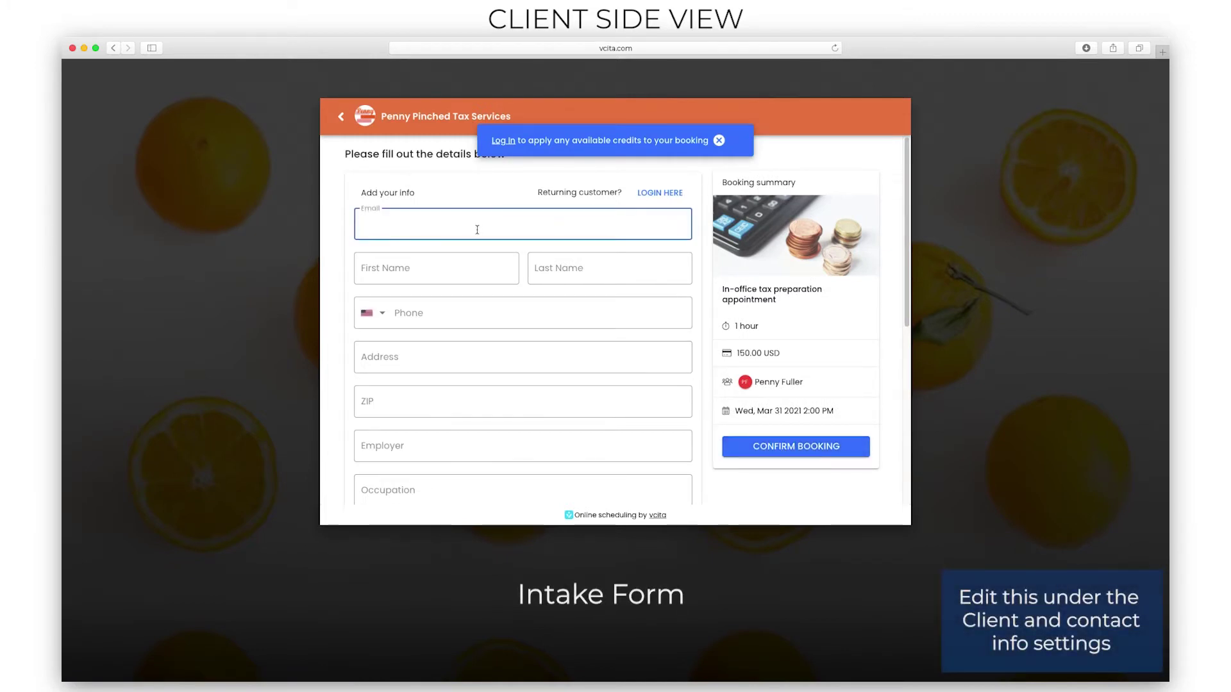
{"action": "type", "text": "democlient@vcita"}
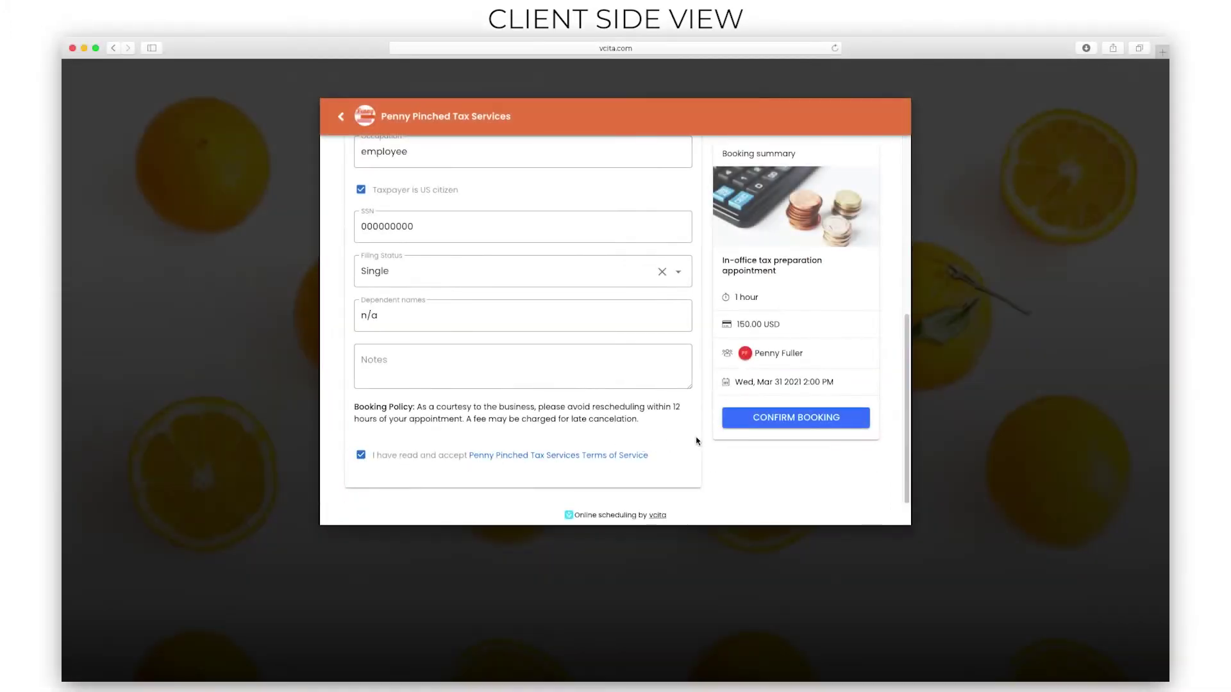
{"action": "left_click", "coordinate": [767, 418]}
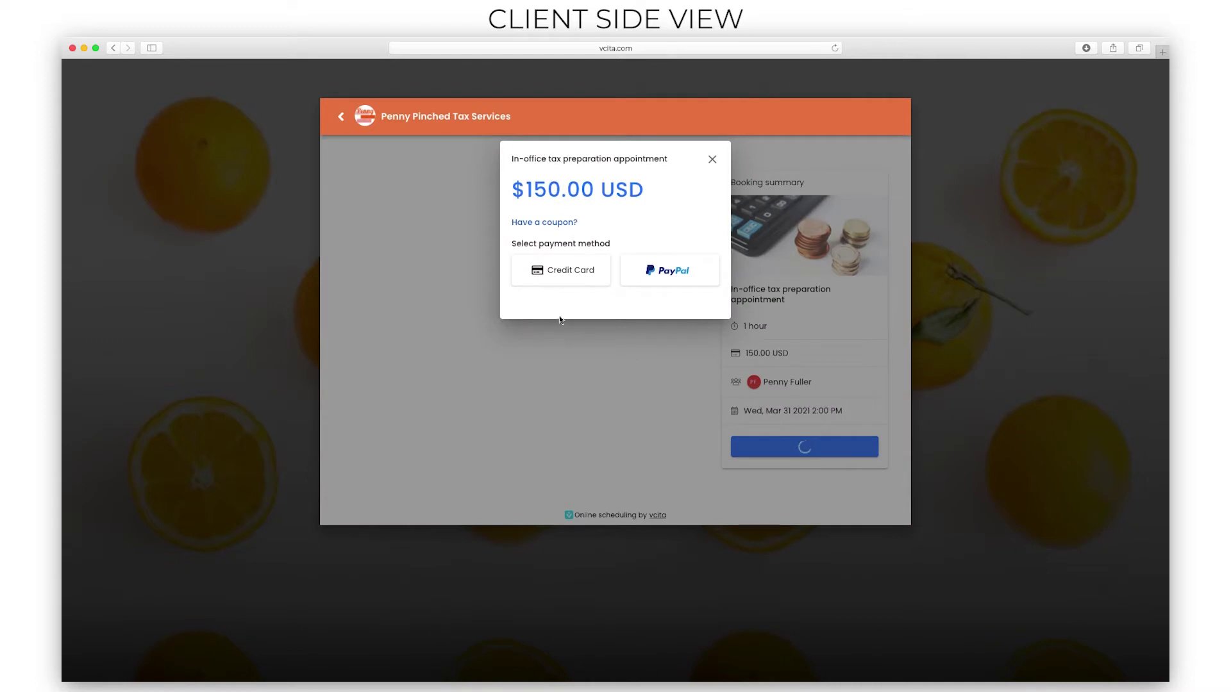
Pay the $150.00 USD booking by credit card and confirm the payment.
{"action": "left_click", "coordinate": [547, 284]}
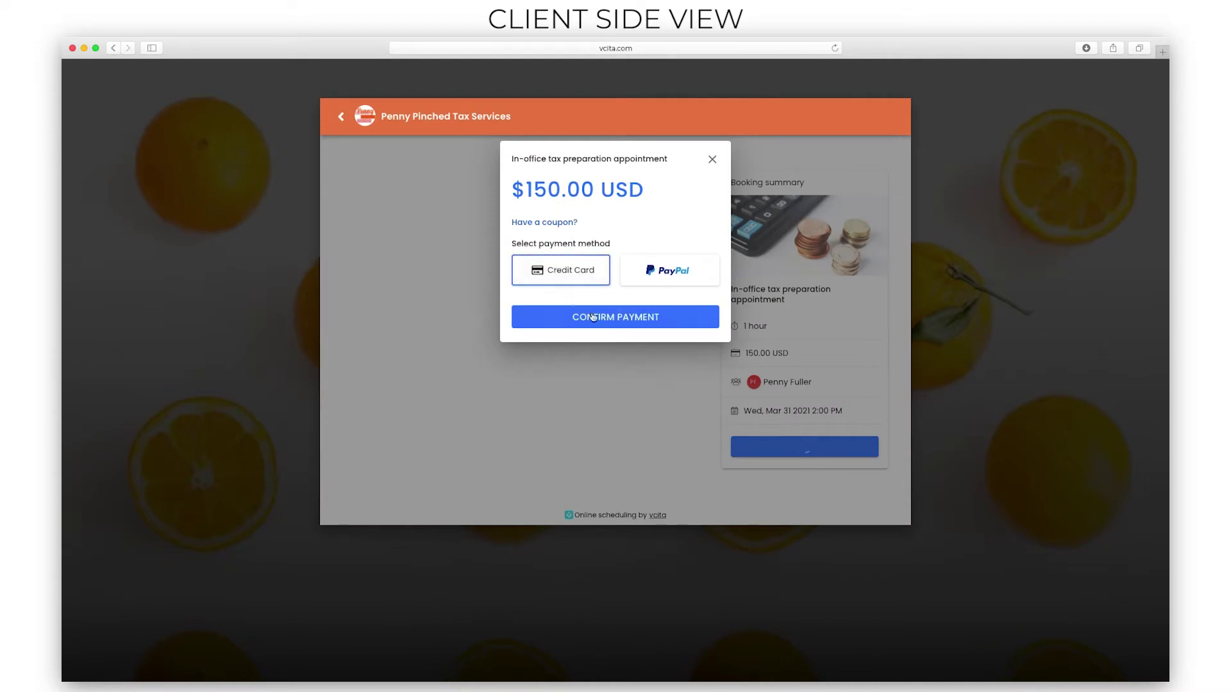
{"action": "left_click", "coordinate": [615, 319]}
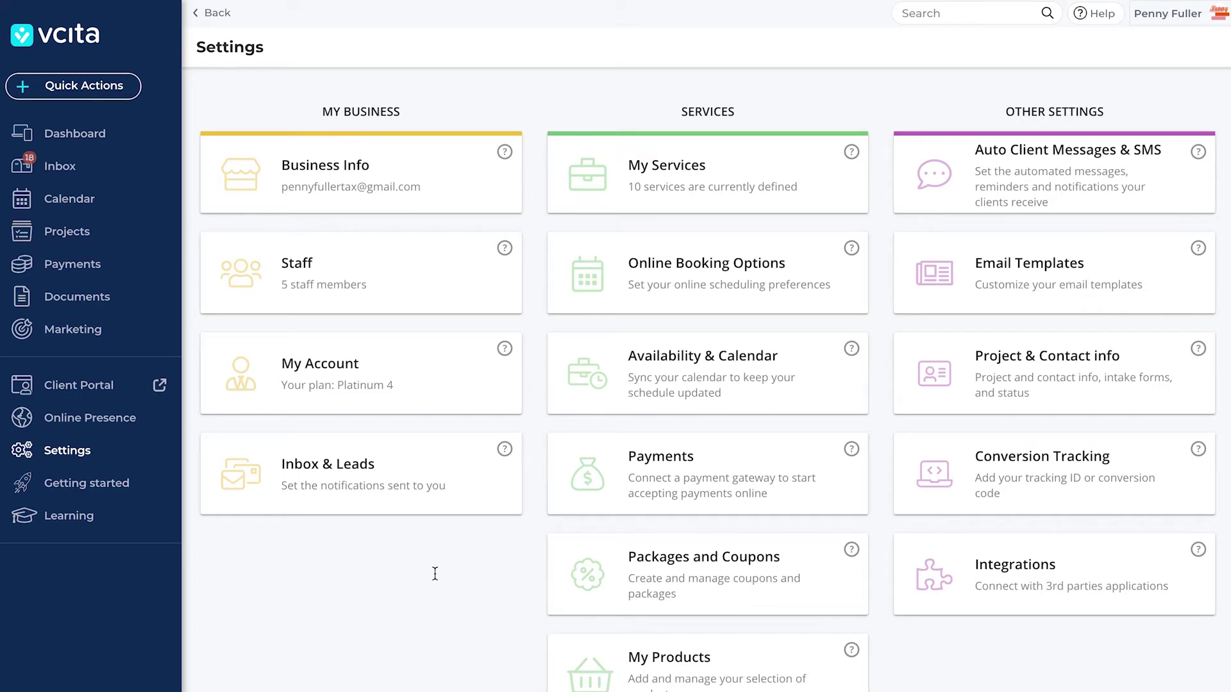
In Online Booking Options, toggle the 'online scheduling through my client portal' checkbox.
{"action": "left_click", "coordinate": [665, 282]}
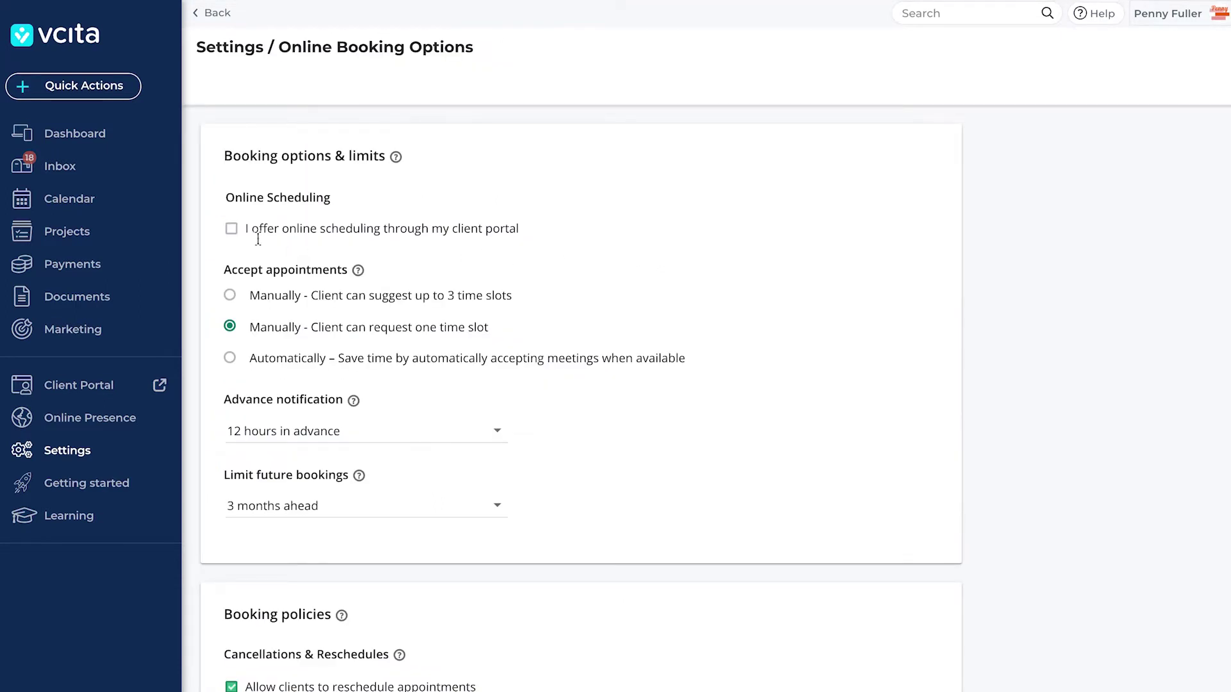
{"action": "left_click", "coordinate": [233, 231]}
{"action": "left_click", "coordinate": [231, 230]}
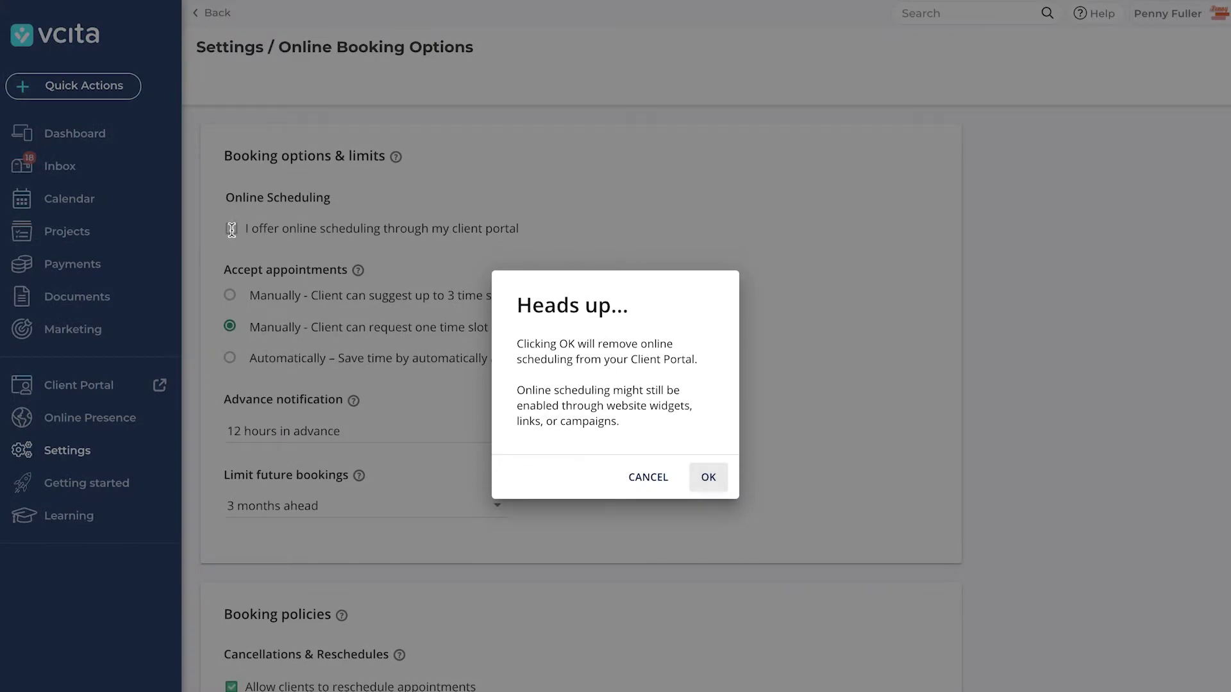
Cancel the portal-scheduling removal and go to the Appointment List.
{"action": "left_click", "coordinate": [232, 229]}
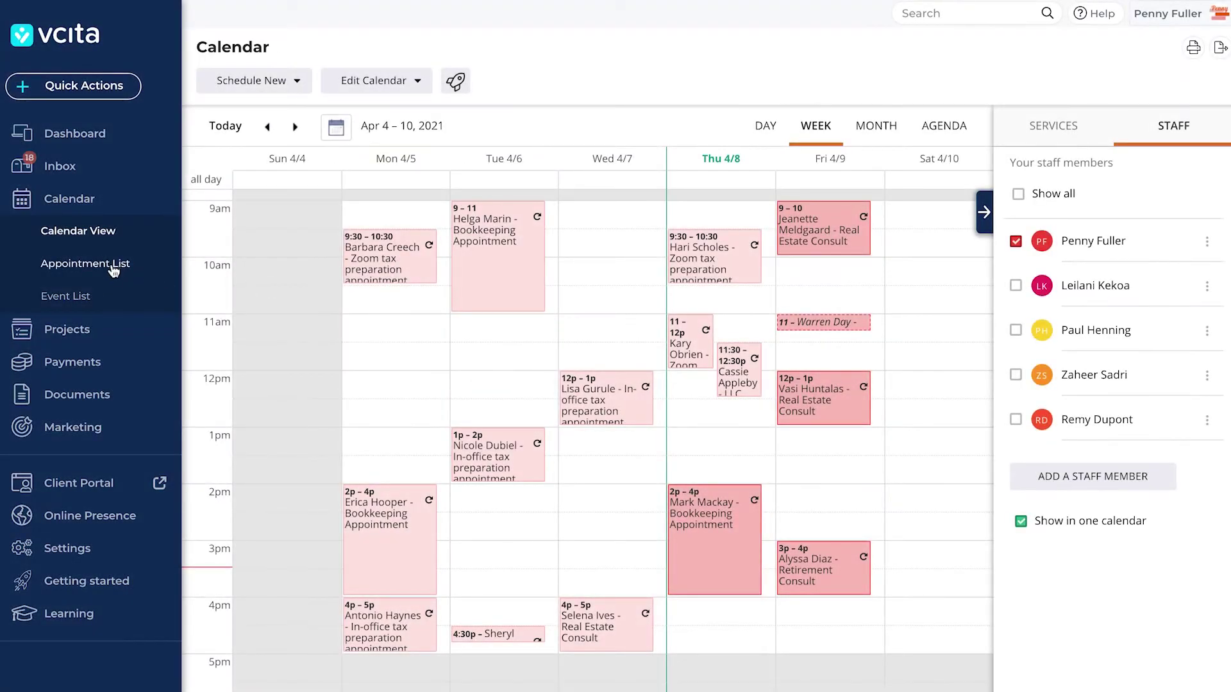
{"action": "left_click", "coordinate": [113, 269]}
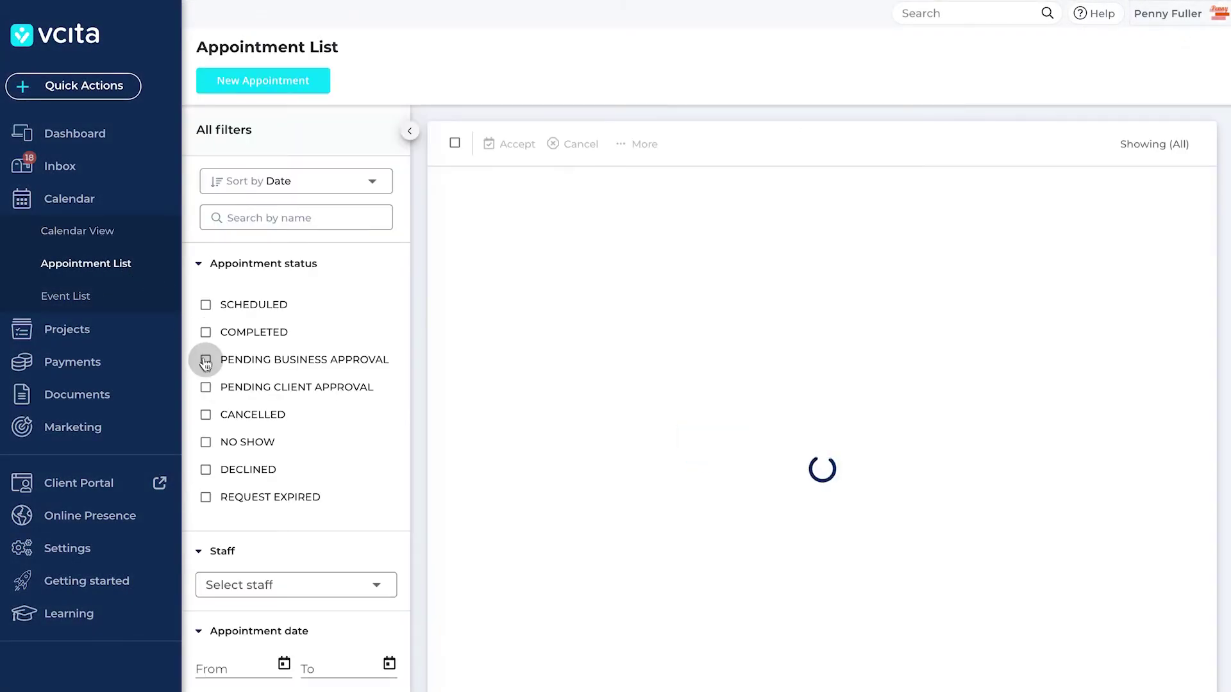
Filter to Pending Business Approval and accept the Fri, April 9 free consultation call.
{"action": "left_click", "coordinate": [205, 361]}
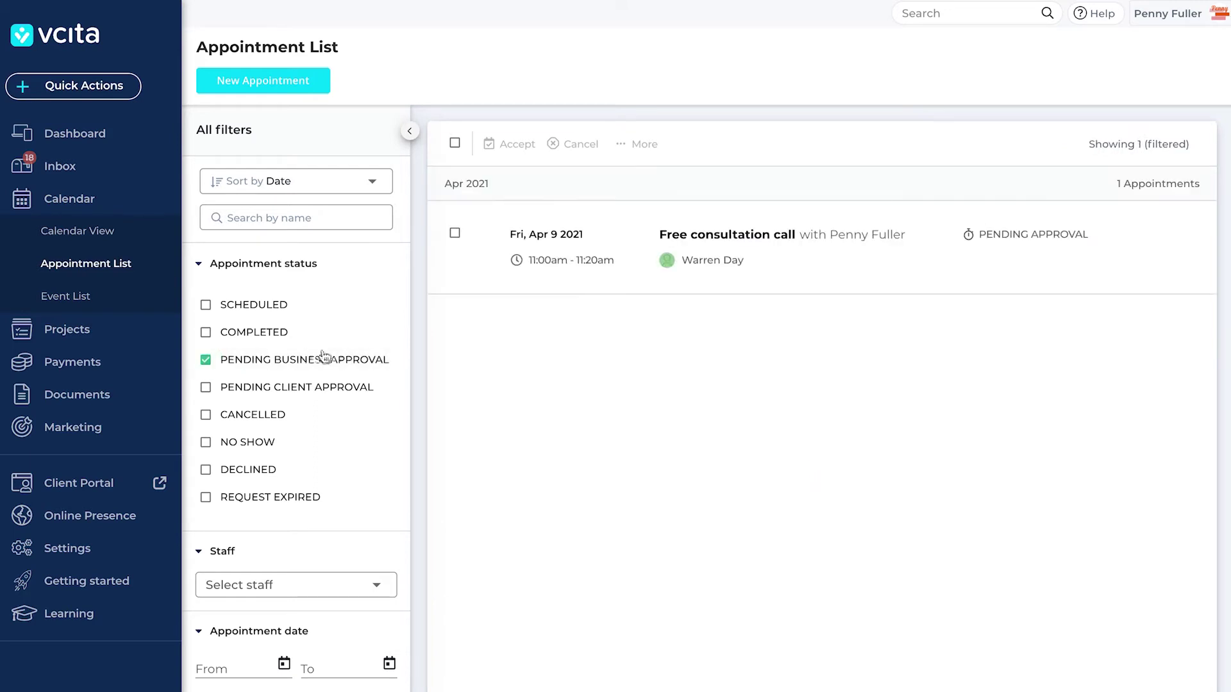
{"action": "left_click", "coordinate": [700, 238]}
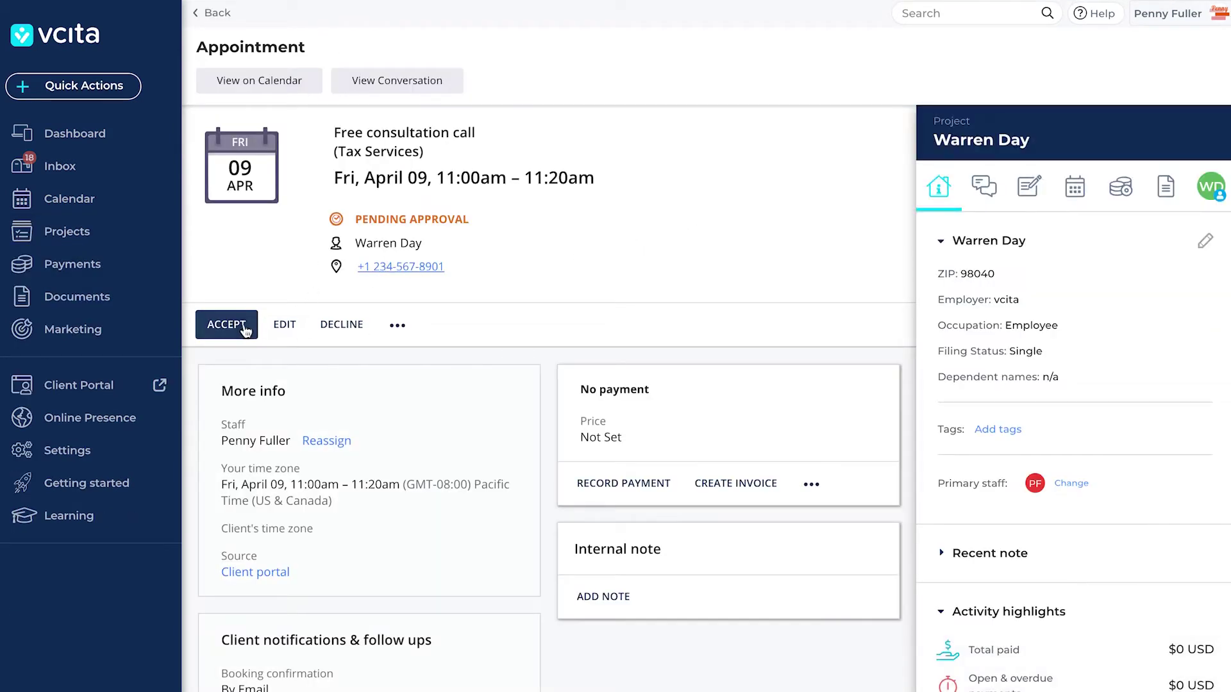
{"action": "left_click", "coordinate": [244, 330]}
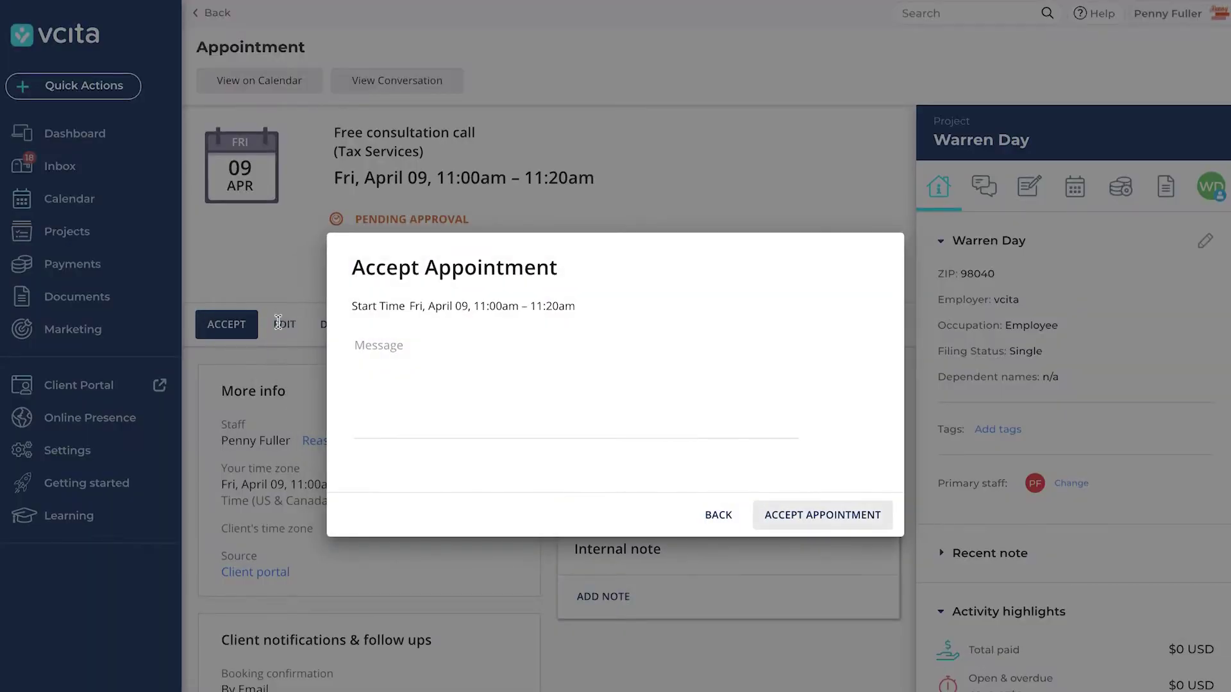
{"action": "left_click", "coordinate": [809, 518]}
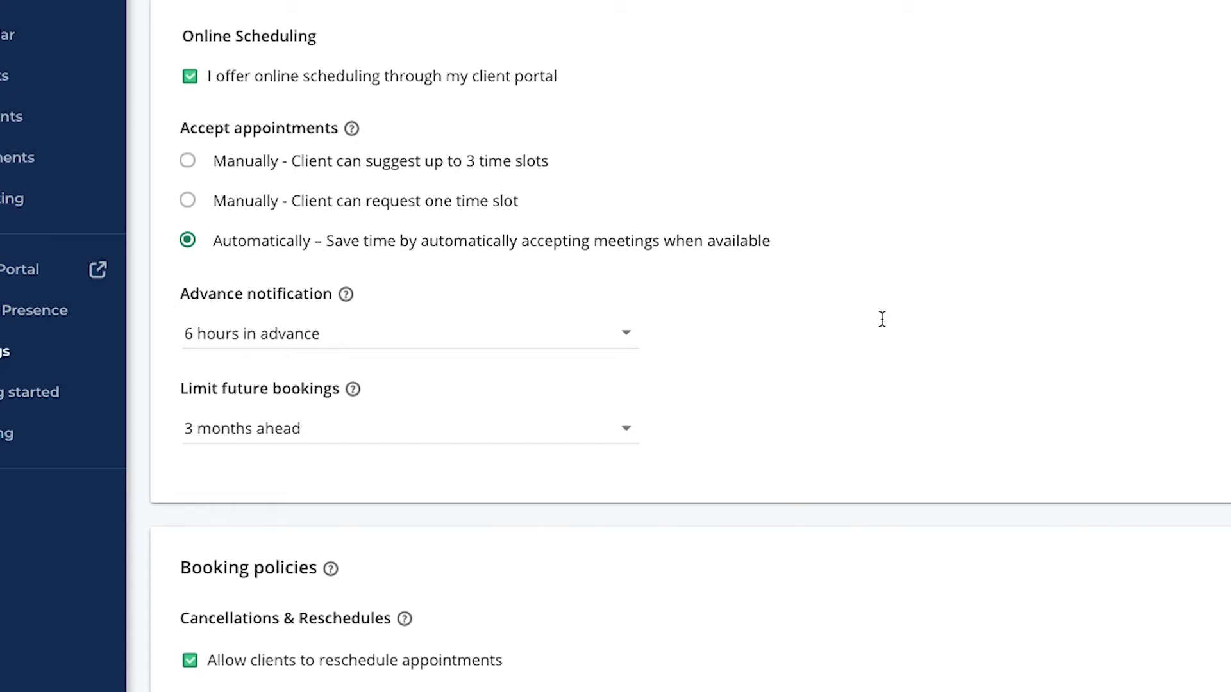
Set advance notification to 12 hours and limit future bookings to 1 month ahead.
{"action": "left_click", "coordinate": [596, 345]}
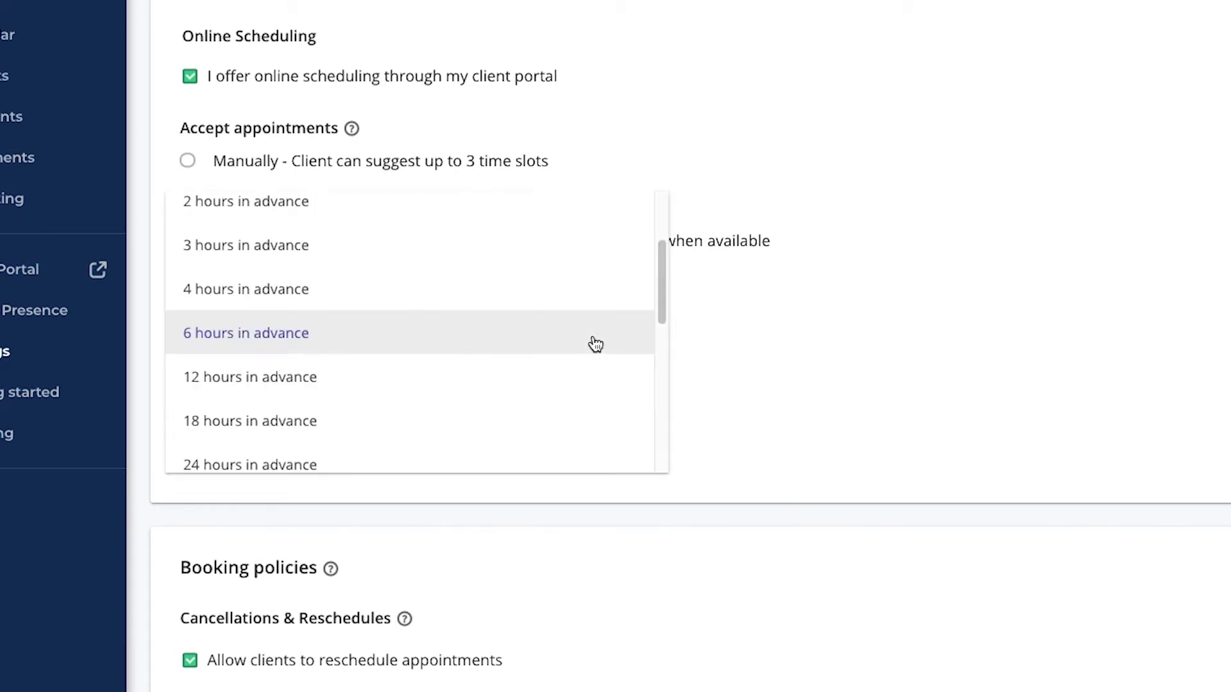
{"action": "left_click", "coordinate": [586, 260]}
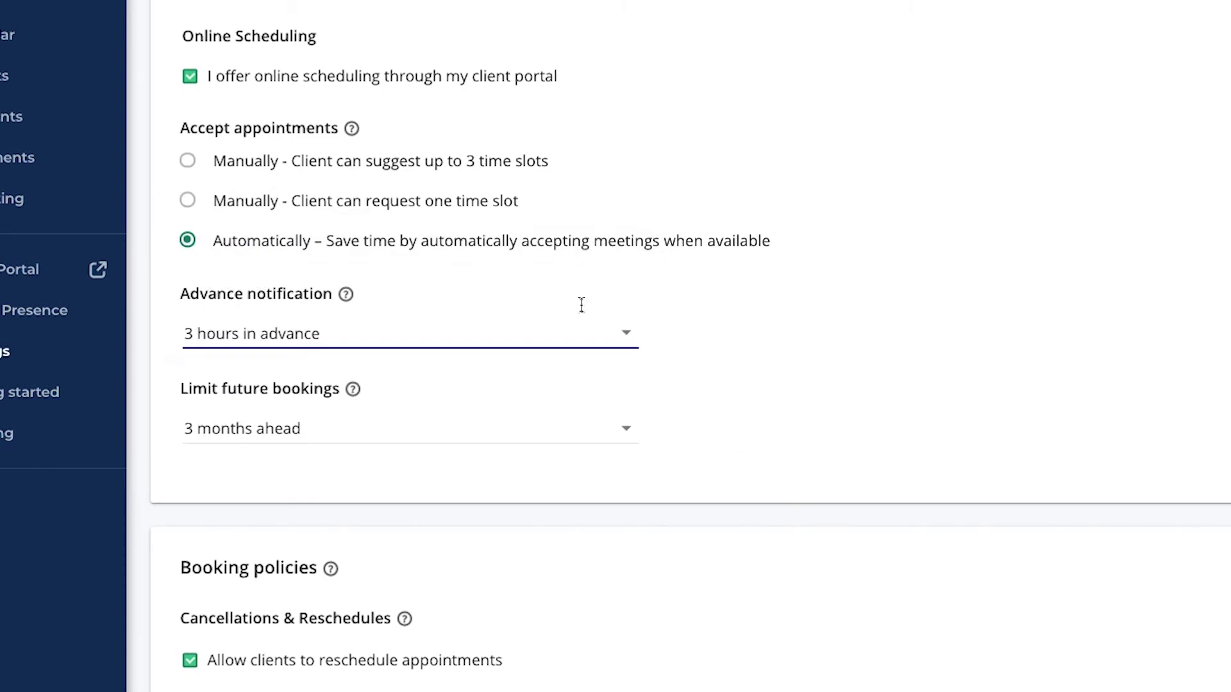
{"action": "left_click", "coordinate": [581, 338]}
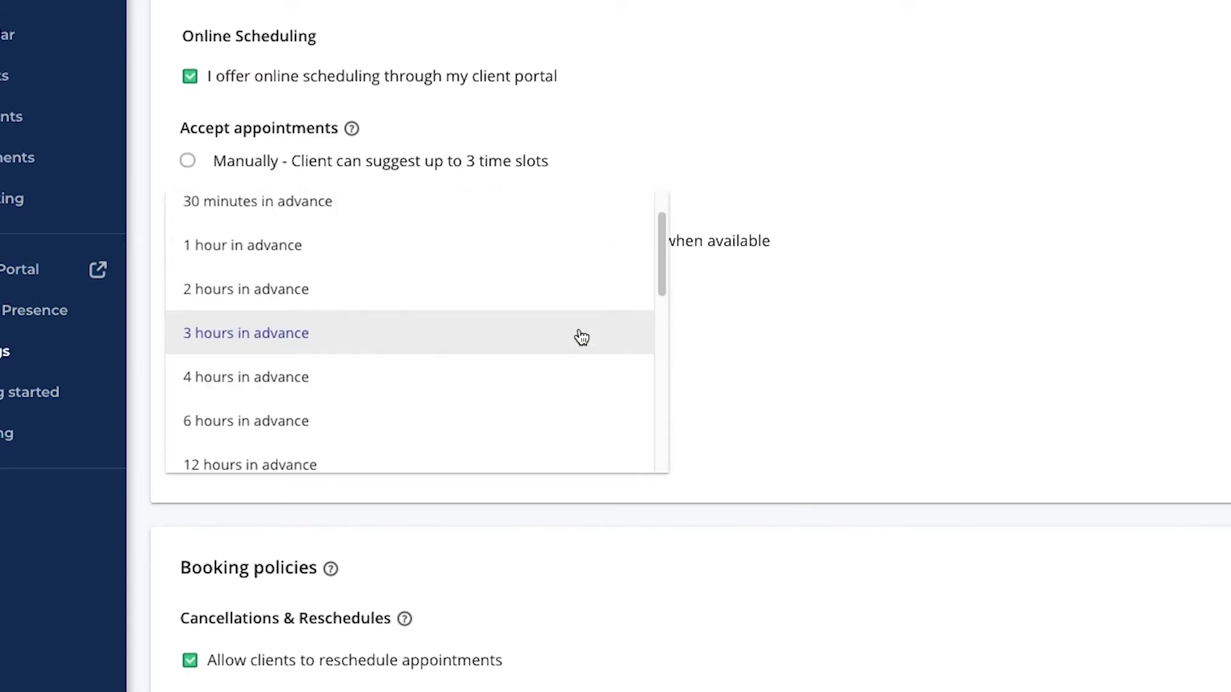
{"action": "left_click", "coordinate": [564, 460]}
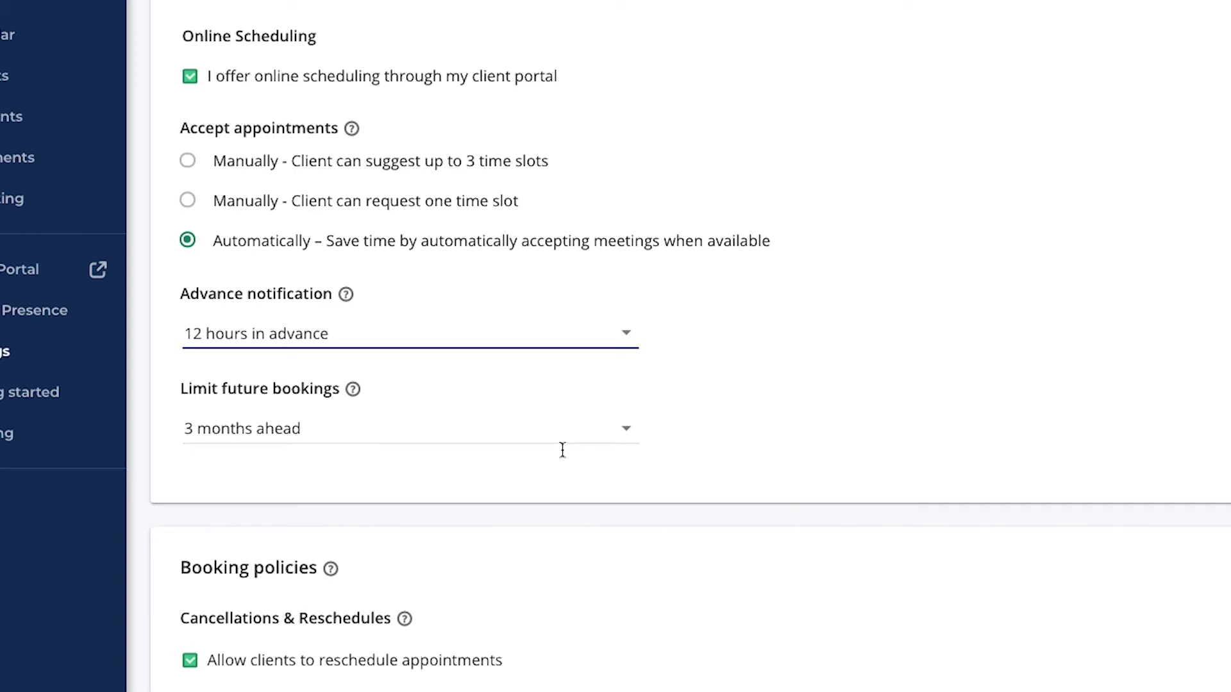
{"action": "left_click", "coordinate": [562, 432]}
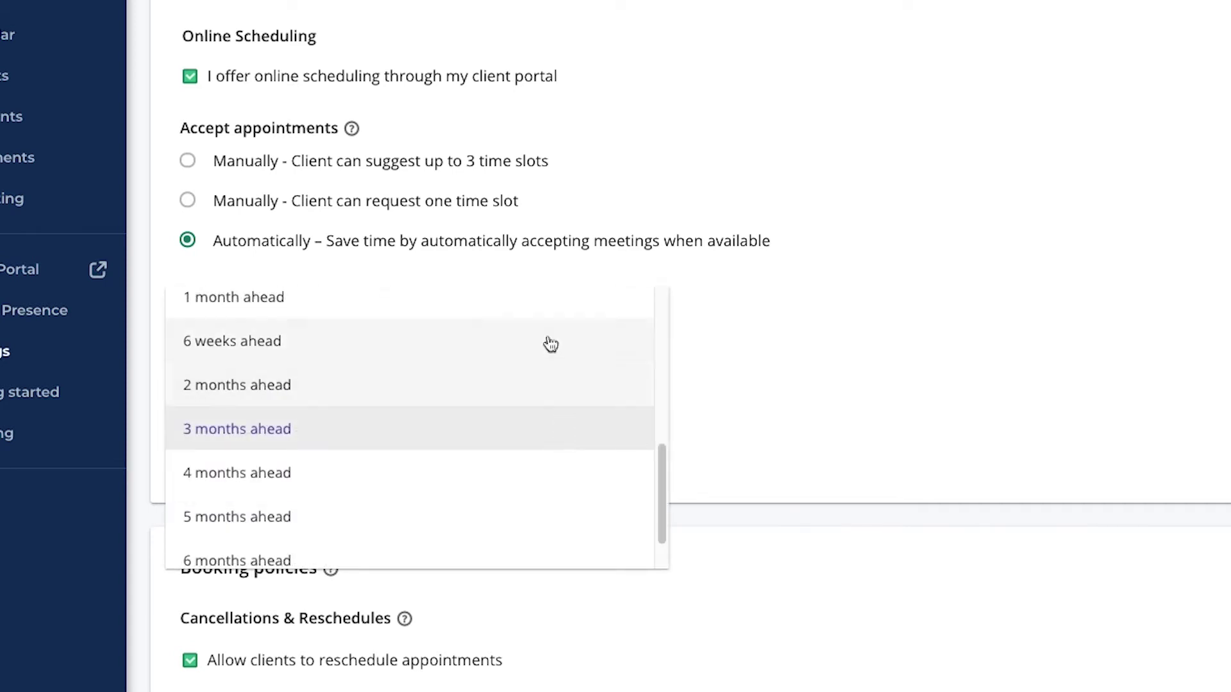
{"action": "left_click", "coordinate": [490, 304]}
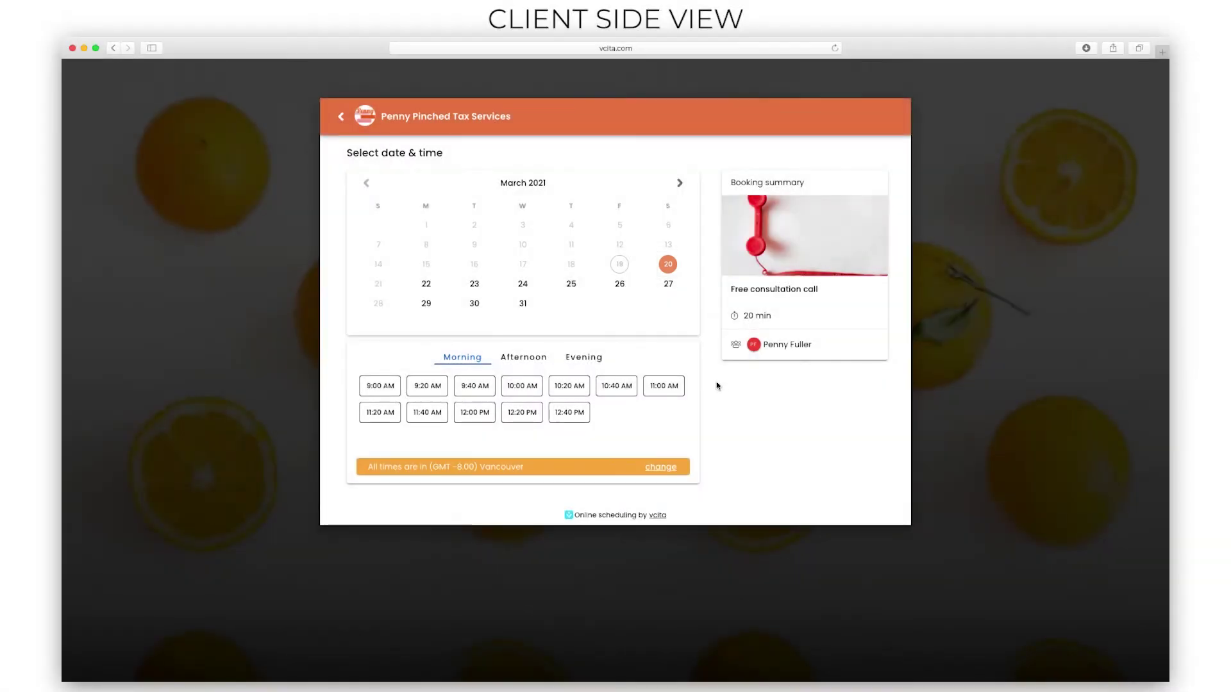
Advance the client scheduler calendar to April 2021.
{"action": "left_click", "coordinate": [679, 183]}
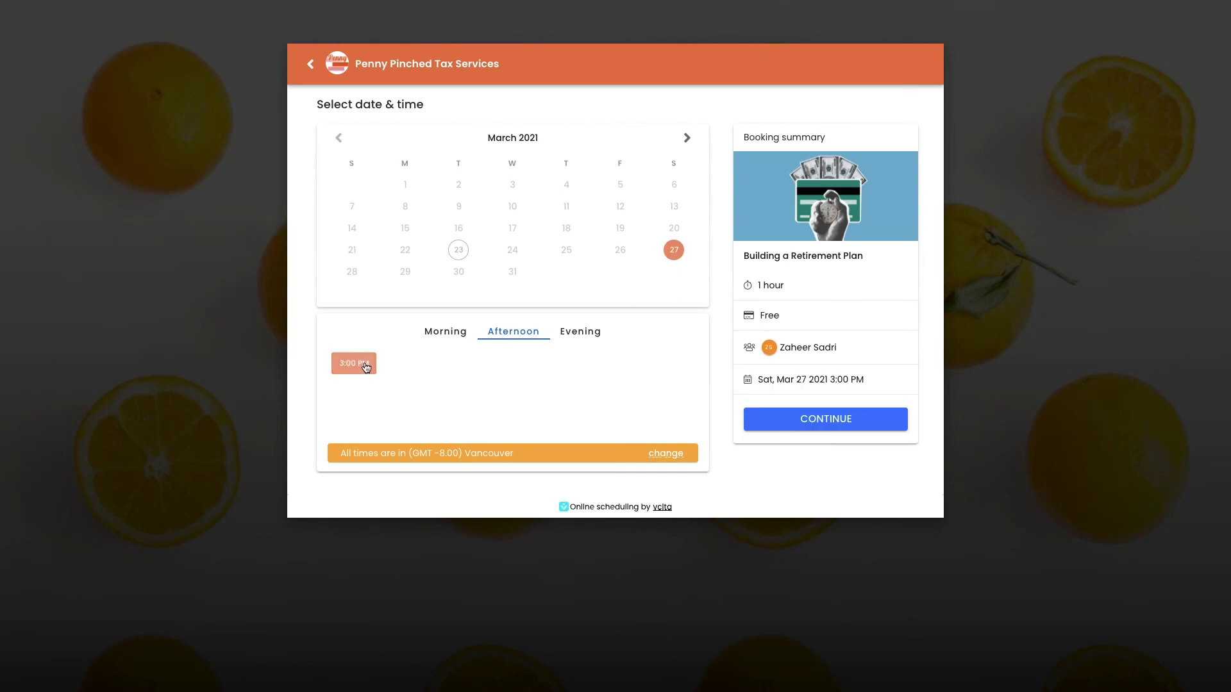
In the client preview, continue past the Mar 27 3:00 PM session and book the March 28 10:00 AM group event.
{"action": "left_click", "coordinate": [780, 420]}
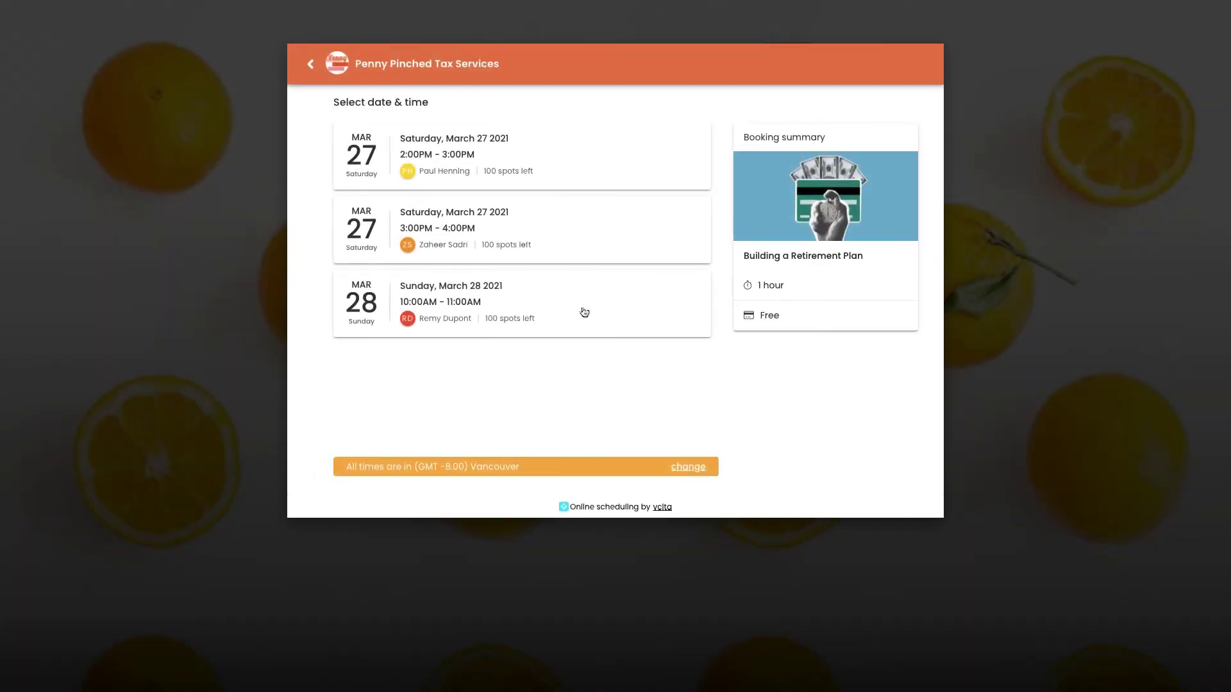
{"action": "left_click", "coordinate": [558, 294]}
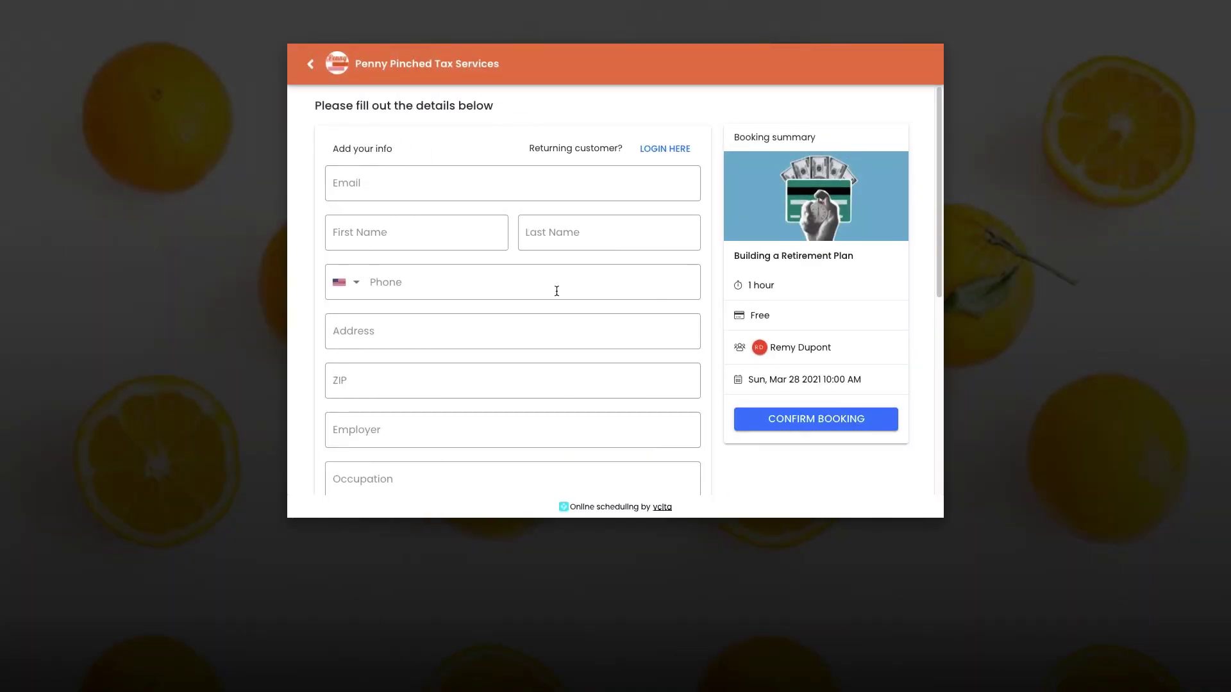
{"action": "left_click", "coordinate": [447, 181]}
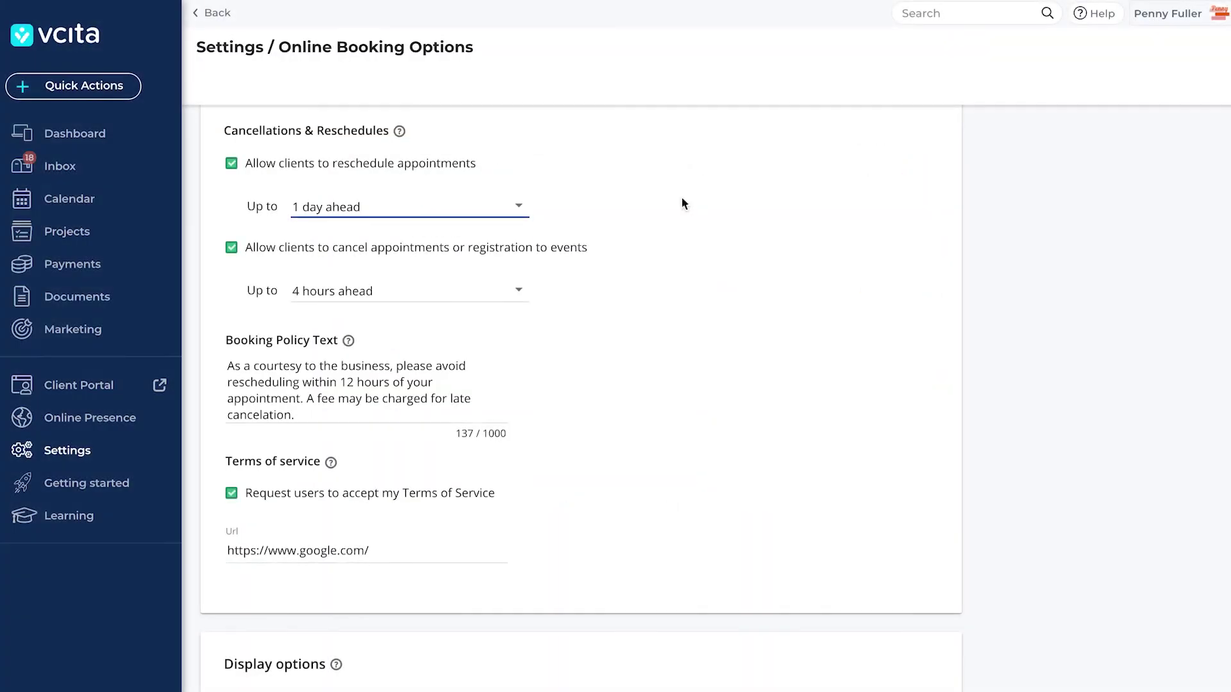
Set the reschedule 'Up to' limit to 12 hours ahead, then scroll to Display options.
{"action": "left_click", "coordinate": [508, 211]}
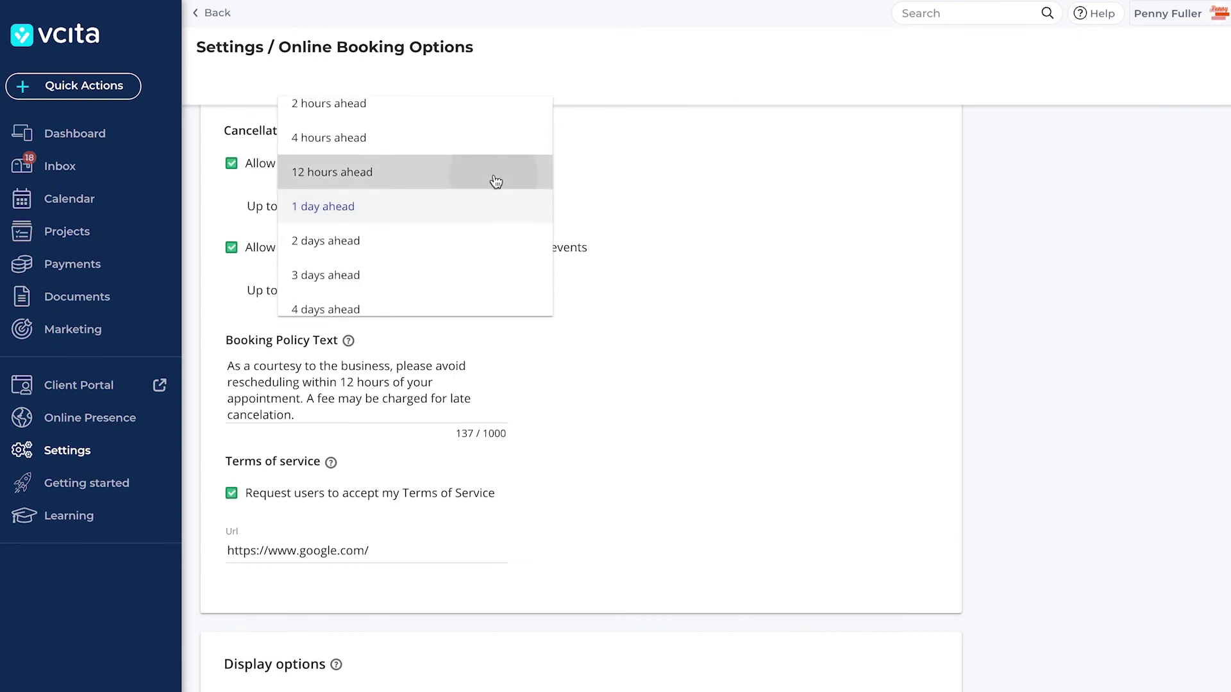
{"action": "left_click", "coordinate": [497, 180]}
{"action": "scroll", "coordinate": [622, 321], "scroll_direction": "down", "scroll_amount": 7}
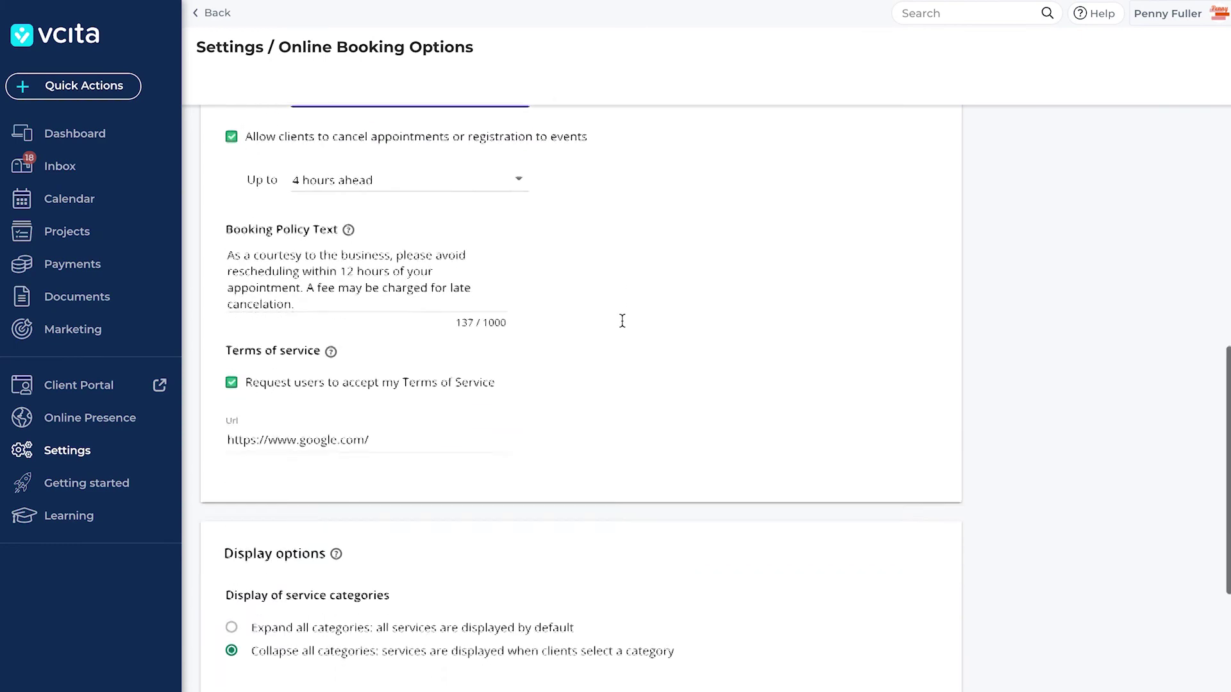